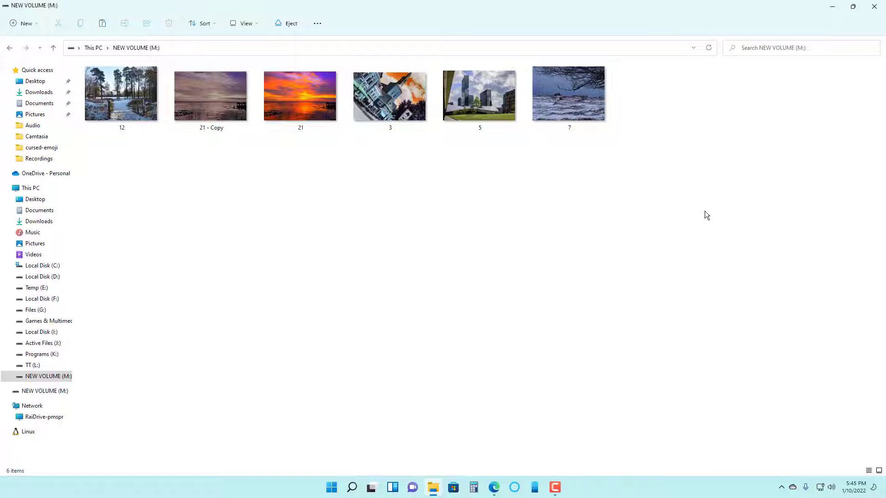
Permanently delete all the pictures in NEW VOLUME (M:) and restore down the maximized folder window
{"action": "left_click_drag", "start_coordinate": [706, 211], "coordinate": [184, 119]}
{"action": "key", "text": "Delete"}
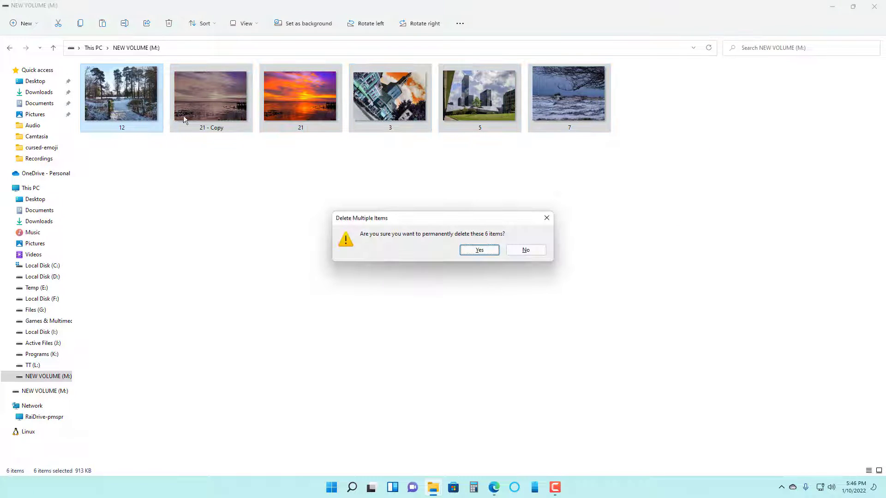
{"action": "left_click", "coordinate": [480, 250]}
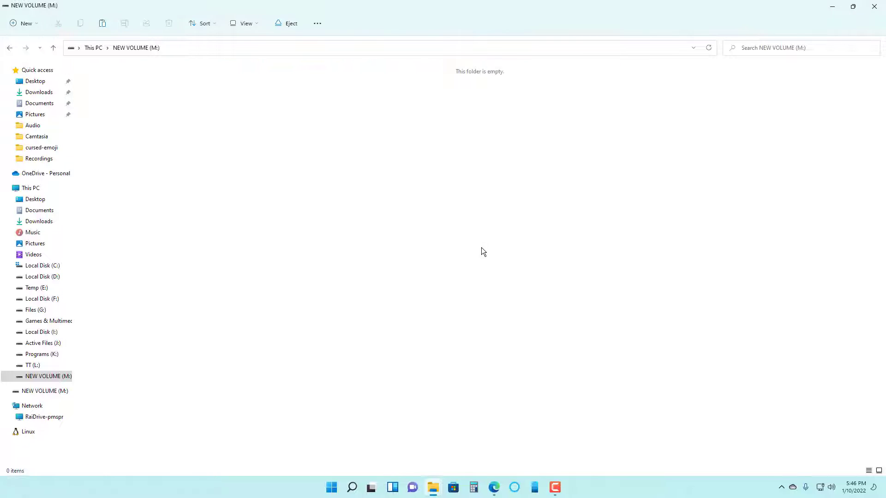
{"action": "double_click", "coordinate": [314, 5]}
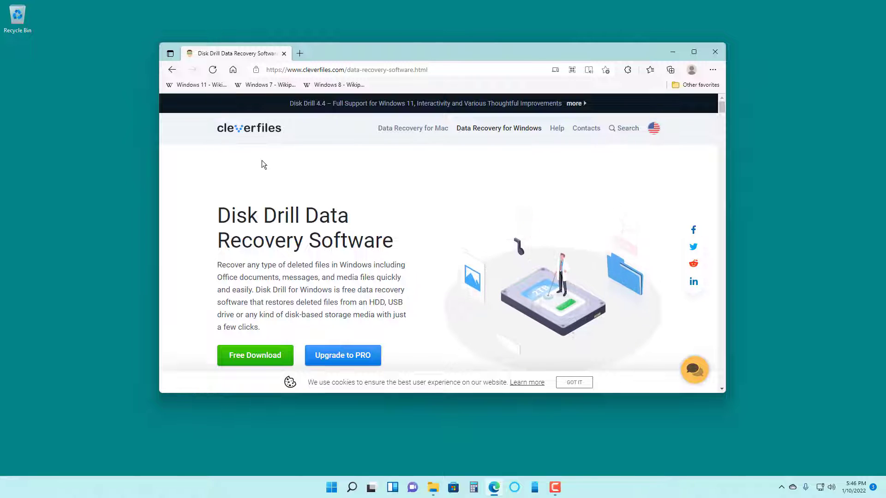
Download the free Disk Drill installer for Windows from the CleverFiles page and cancel the duplicate download
{"action": "scroll", "coordinate": [325, 230], "scroll_direction": "down", "scroll_amount": 3}
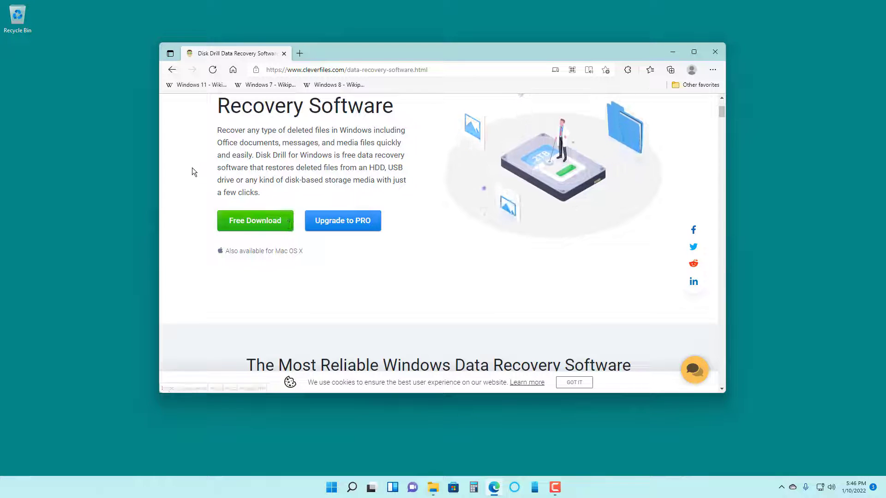
{"action": "left_click", "coordinate": [256, 222]}
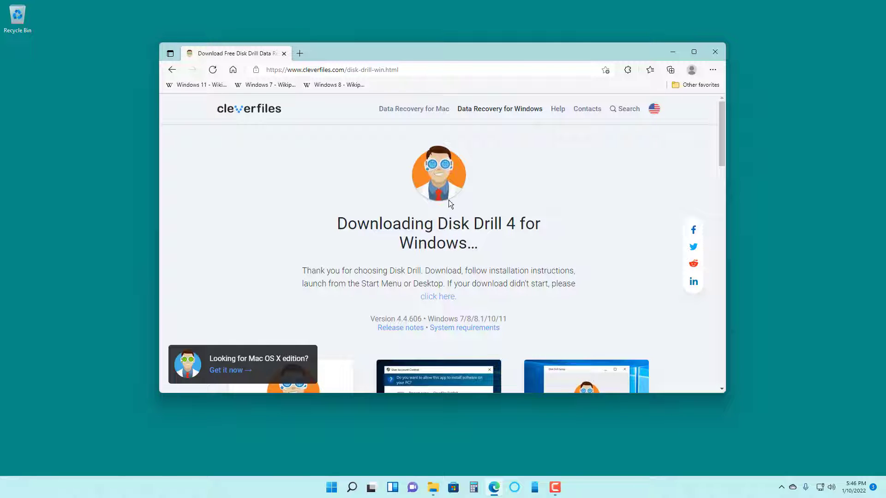
{"action": "left_click", "coordinate": [434, 298]}
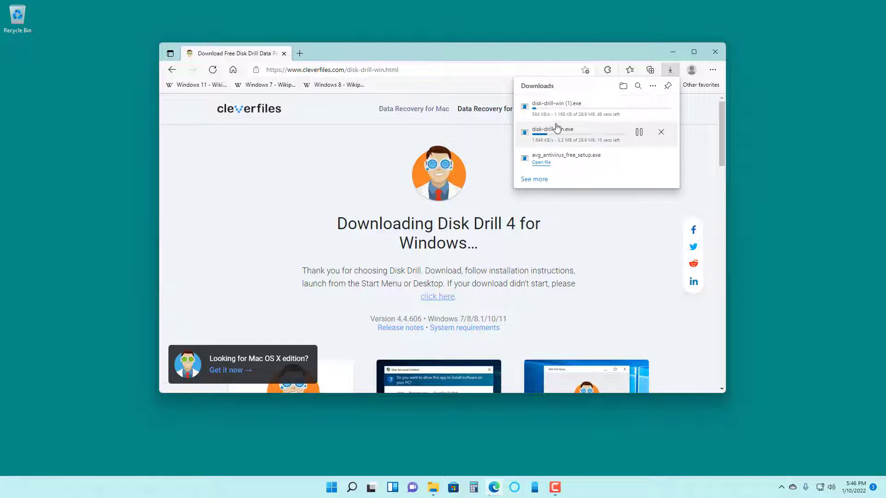
{"action": "left_click", "coordinate": [662, 106]}
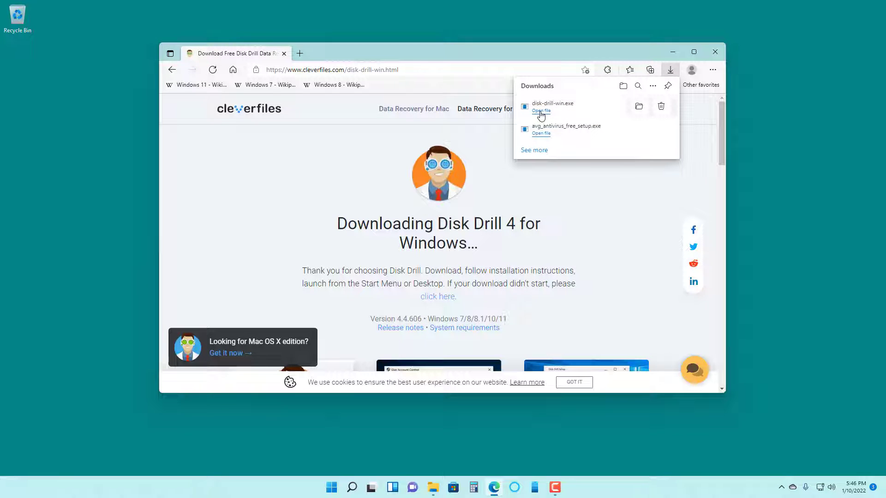
Run the downloaded disk-drill-win.exe, install Disk Drill with the default options, and close the browser window
{"action": "left_click", "coordinate": [540, 112]}
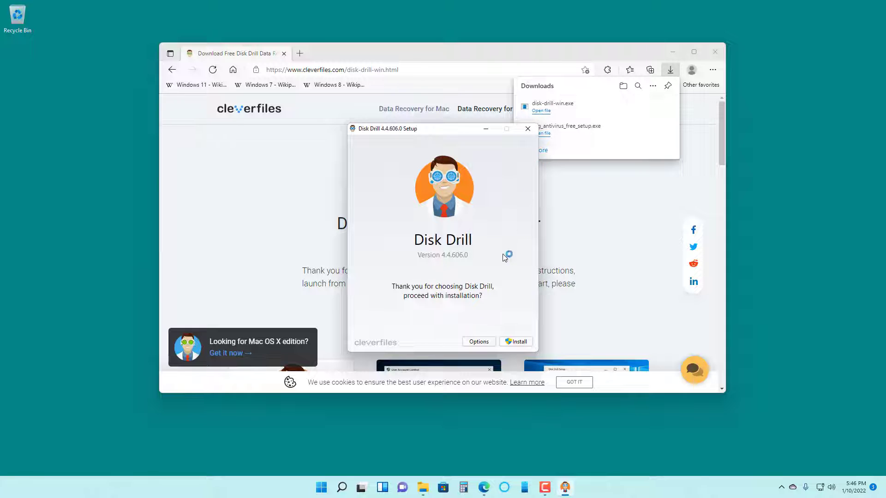
{"action": "left_click", "coordinate": [516, 343]}
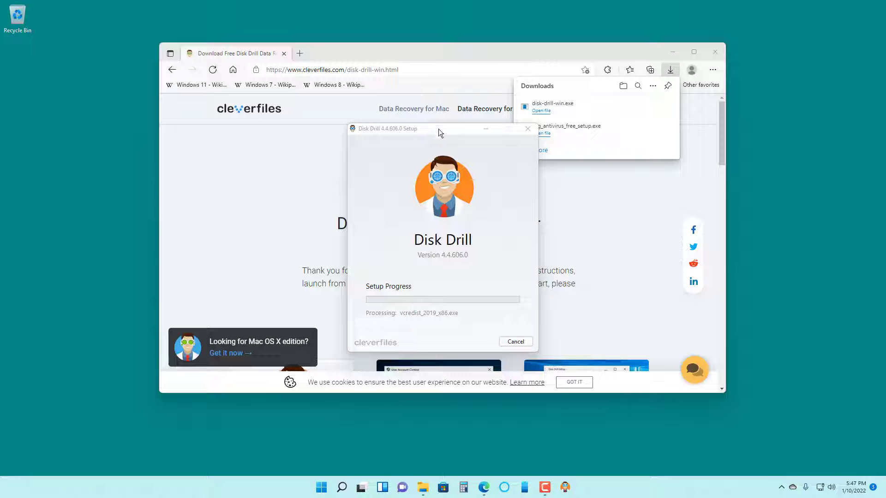
{"action": "mouse_move", "coordinate": [438, 129]}
{"action": "left_mouse_down"}
{"action": "mouse_move", "coordinate": [399, 142]}
{"action": "mouse_move", "coordinate": [430, 144]}
{"action": "left_mouse_up"}
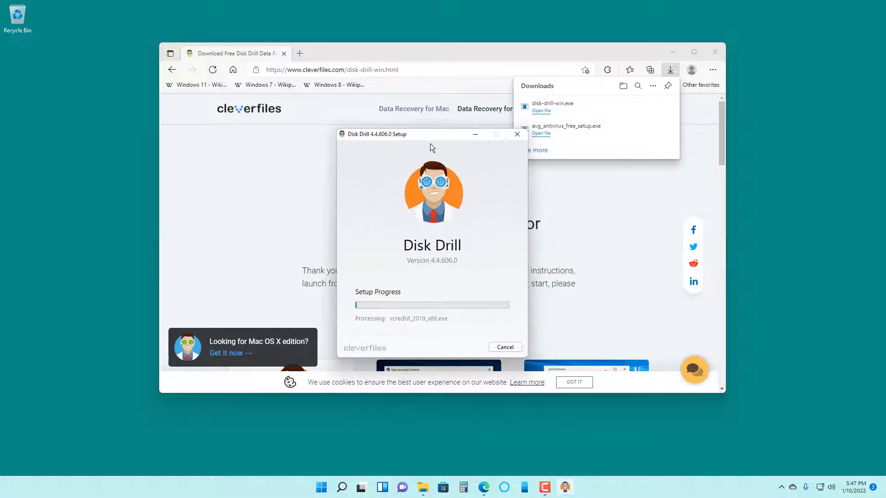
{"action": "left_click", "coordinate": [716, 52]}
{"action": "left_click_drag", "start_coordinate": [504, 63], "coordinate": [588, 138]}
{"action": "left_click_drag", "start_coordinate": [367, 135], "coordinate": [189, 123]}
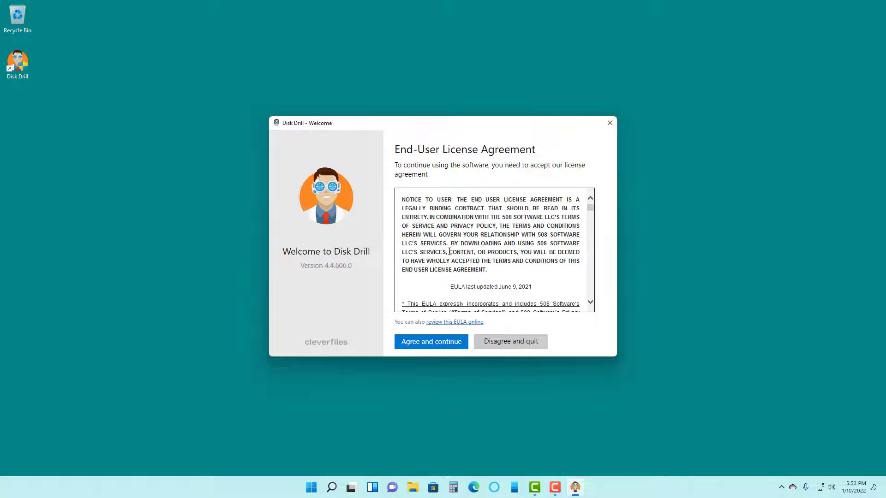
Accept the Disk Drill license agreement and complete the welcome setup with anonymous app info sharing turned off
{"action": "scroll", "coordinate": [461, 249], "scroll_direction": "down", "scroll_amount": 10}
{"action": "left_click_drag", "start_coordinate": [591, 217], "coordinate": [593, 310]}
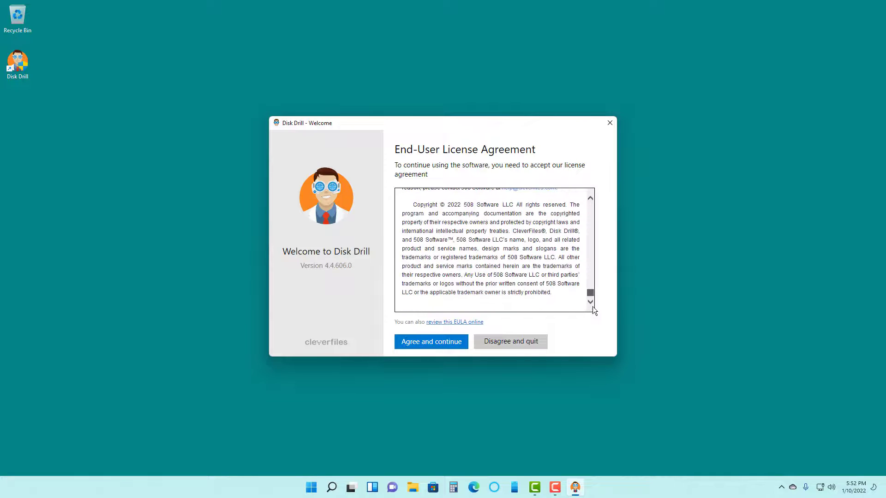
{"action": "left_click", "coordinate": [408, 344]}
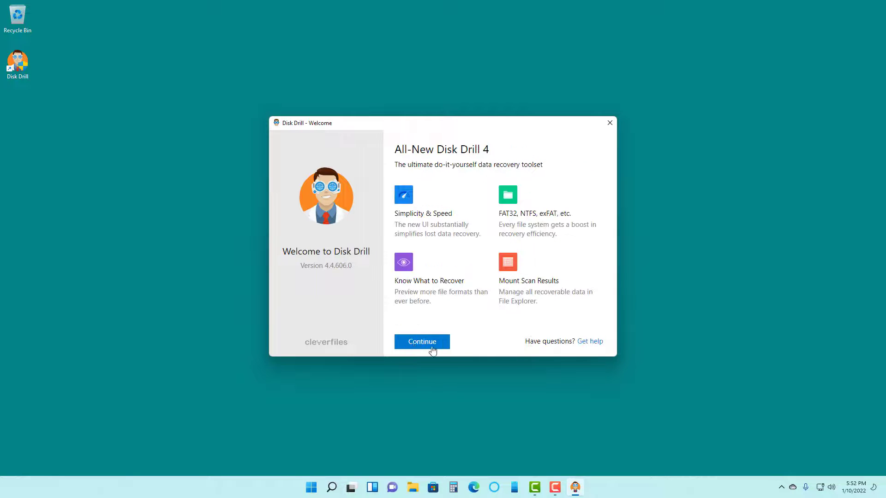
{"action": "left_click", "coordinate": [435, 347]}
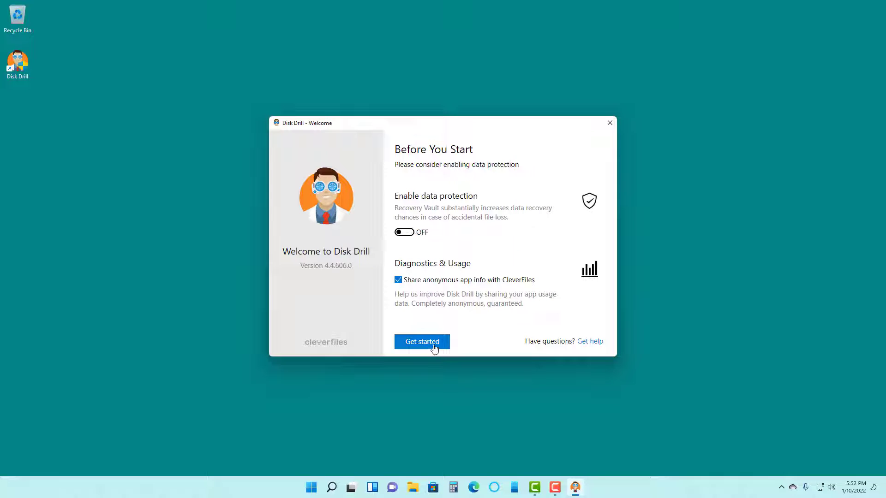
{"action": "left_click", "coordinate": [434, 281]}
{"action": "left_click", "coordinate": [426, 342]}
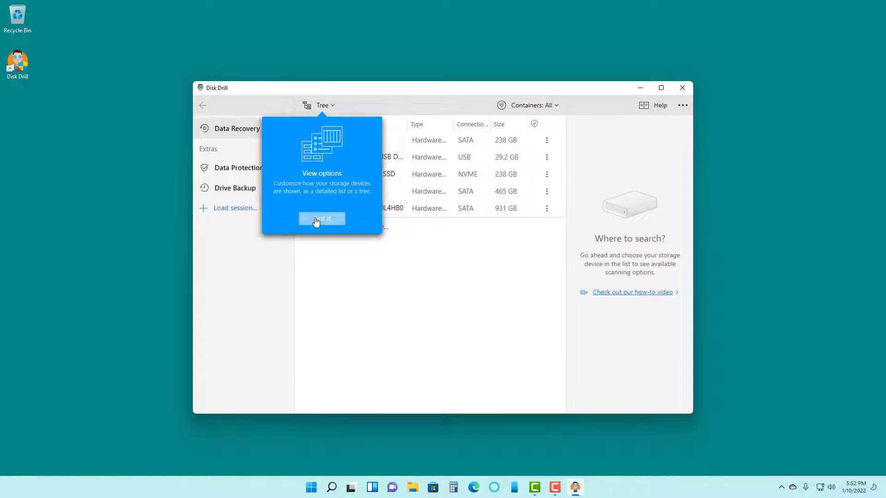
Scan the Generic Flash Disk USB Device for lost data using all recovery methods
{"action": "left_click", "coordinate": [316, 221]}
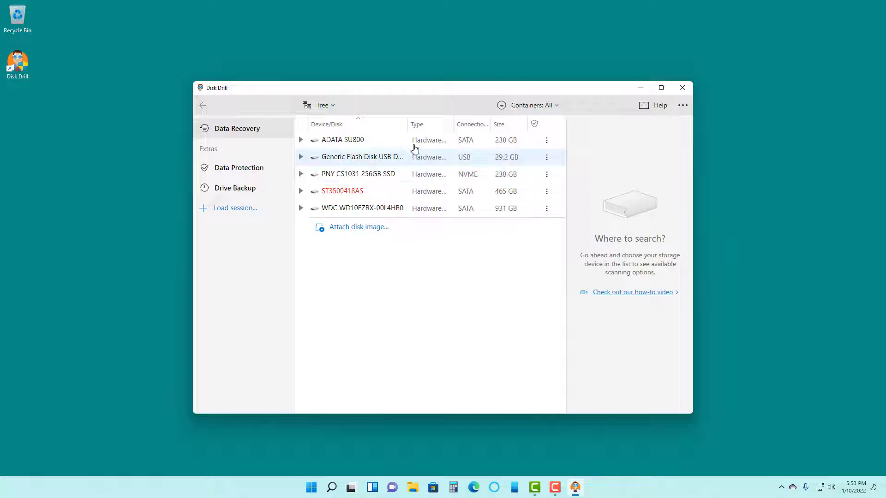
{"action": "left_click", "coordinate": [434, 163]}
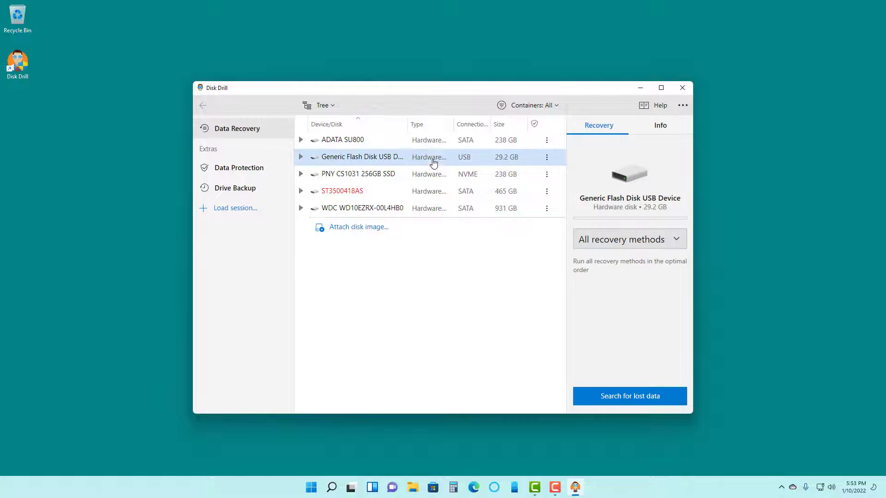
{"action": "left_click", "coordinate": [628, 401]}
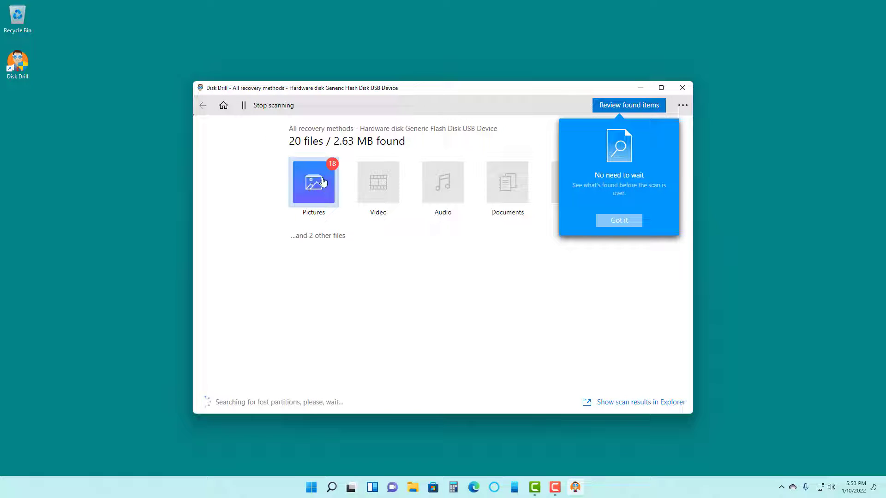
Review the found items during the scan and select everything in the NEW VOLUME (M) folder under Found files
{"action": "left_click", "coordinate": [628, 106]}
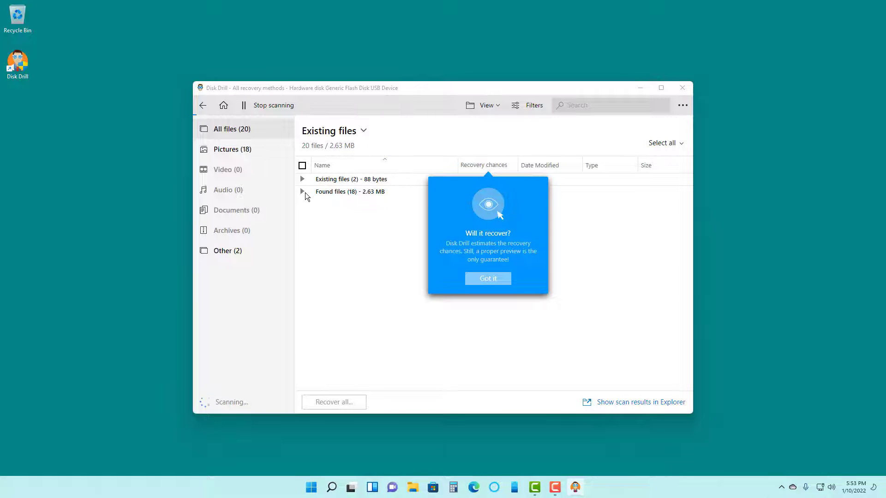
{"action": "left_click", "coordinate": [488, 278]}
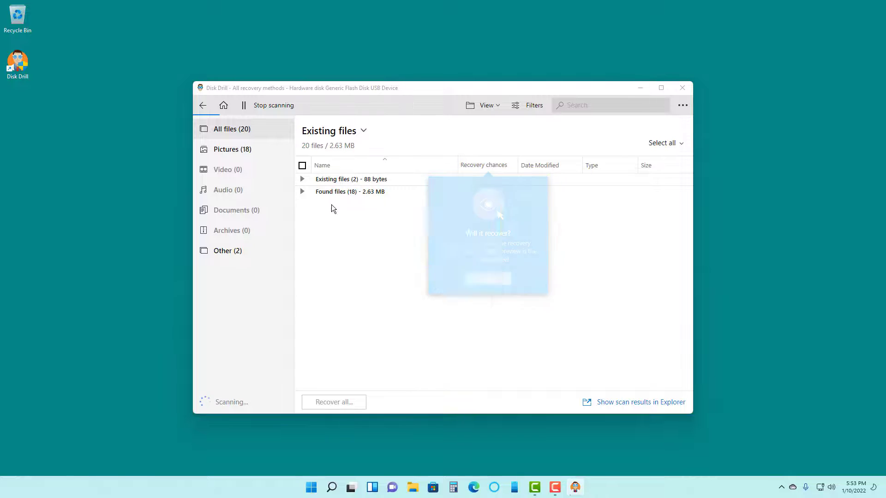
{"action": "left_click", "coordinate": [454, 290]}
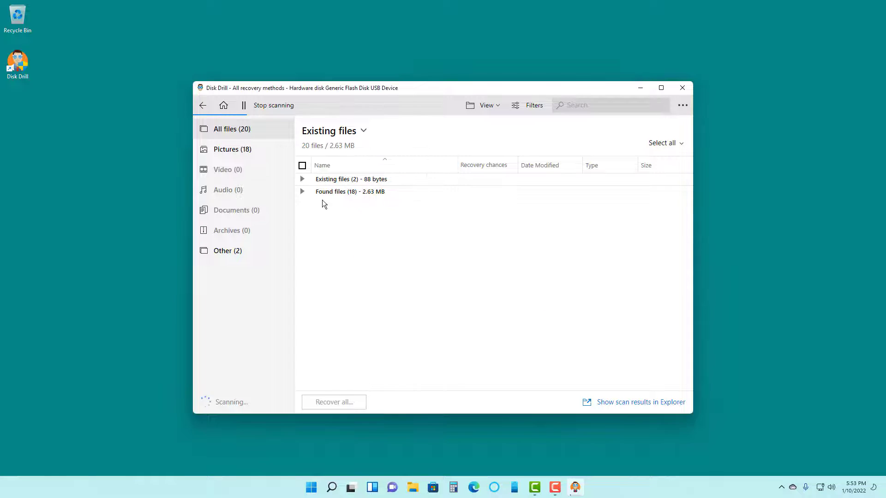
{"action": "left_click", "coordinate": [303, 191]}
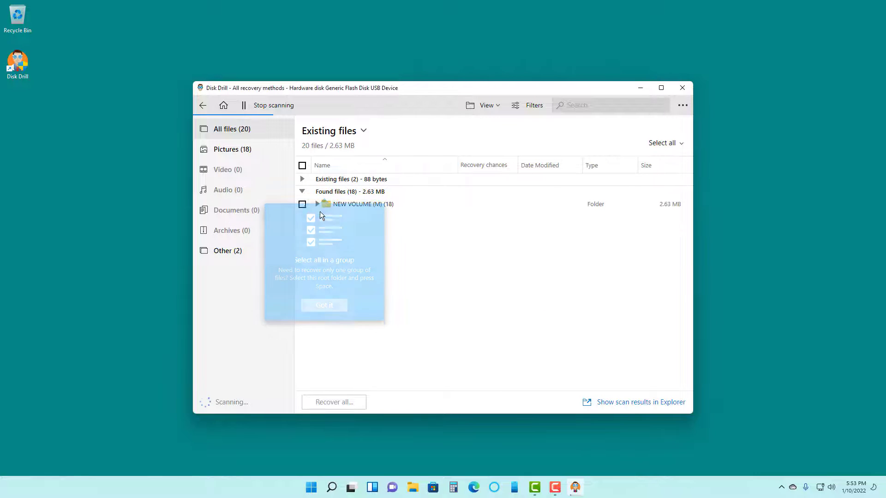
{"action": "left_click", "coordinate": [317, 204]}
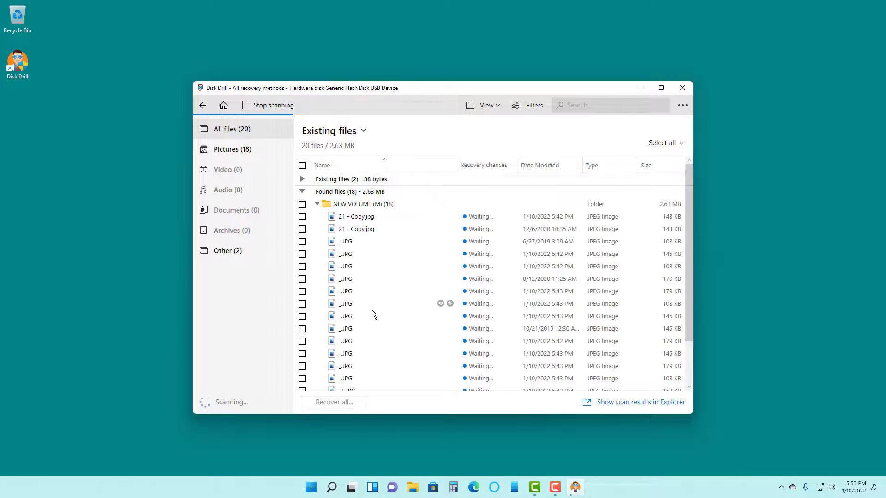
{"action": "scroll", "coordinate": [403, 314], "scroll_direction": "down", "scroll_amount": 1}
{"action": "scroll", "coordinate": [356, 317], "scroll_direction": "up", "scroll_amount": 1}
{"action": "left_click", "coordinate": [303, 204]}
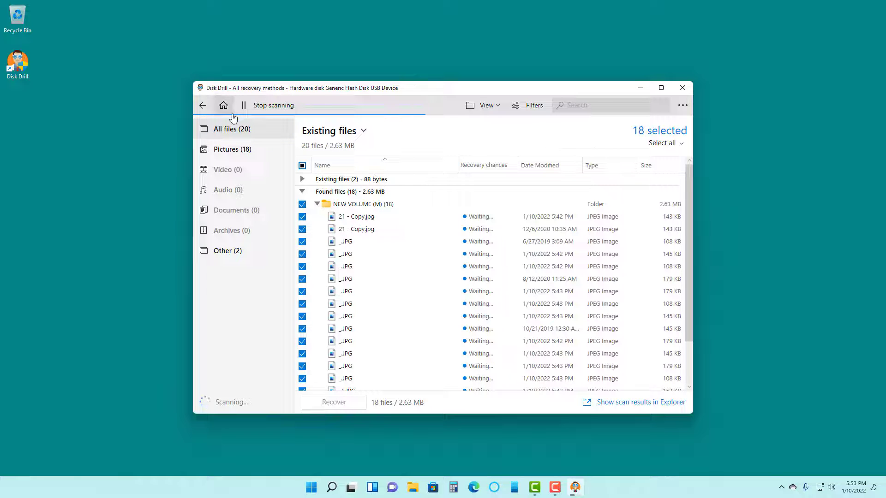
Show the results as Files and Icons, and add WPSettings.dat and IndexerVolumeGuid to the selection
{"action": "left_click", "coordinate": [491, 107]}
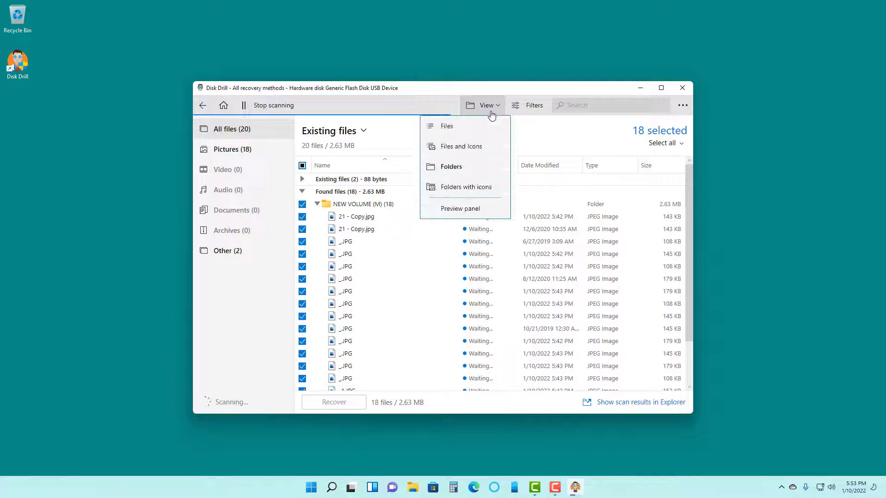
{"action": "left_click", "coordinate": [476, 147]}
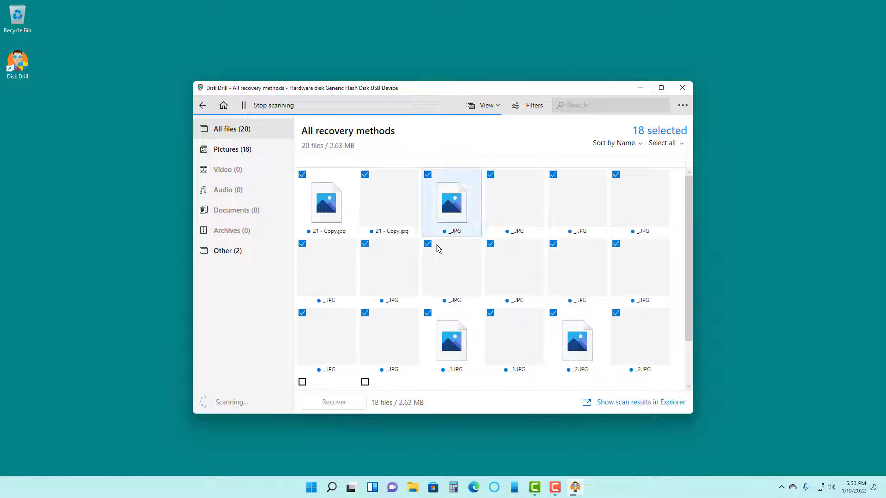
{"action": "scroll", "coordinate": [386, 255], "scroll_direction": "down", "scroll_amount": 1}
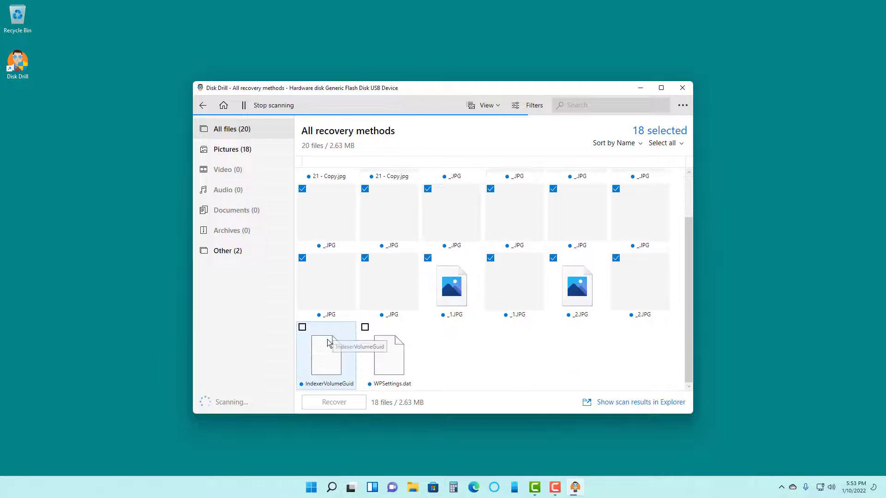
{"action": "left_click", "coordinate": [365, 328]}
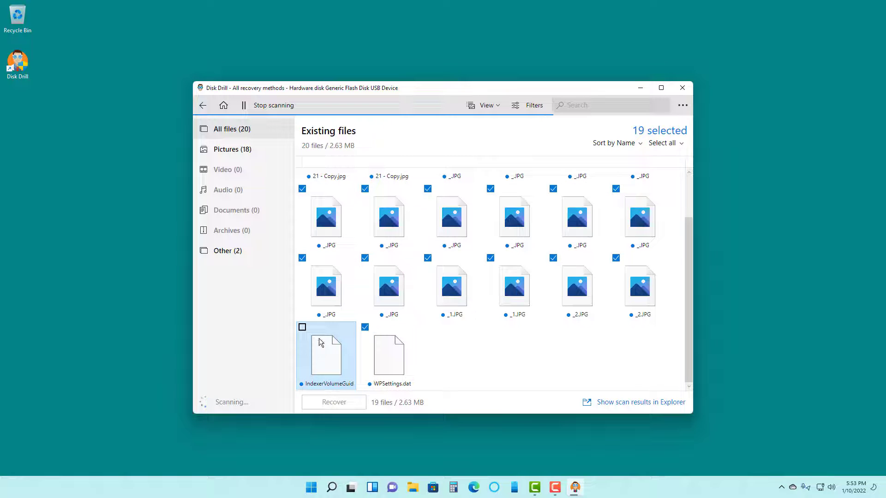
{"action": "left_click", "coordinate": [302, 328]}
Stop the running scan of the USB flash disk and confirm stopping it
{"action": "left_click", "coordinate": [250, 109]}
{"action": "left_click", "coordinate": [460, 260]}
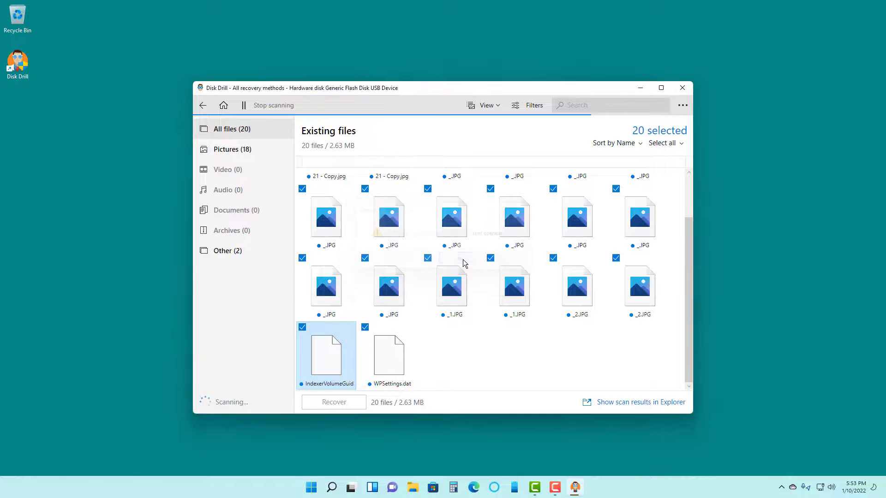
{"action": "scroll", "coordinate": [440, 330], "scroll_direction": "up", "scroll_amount": 3}
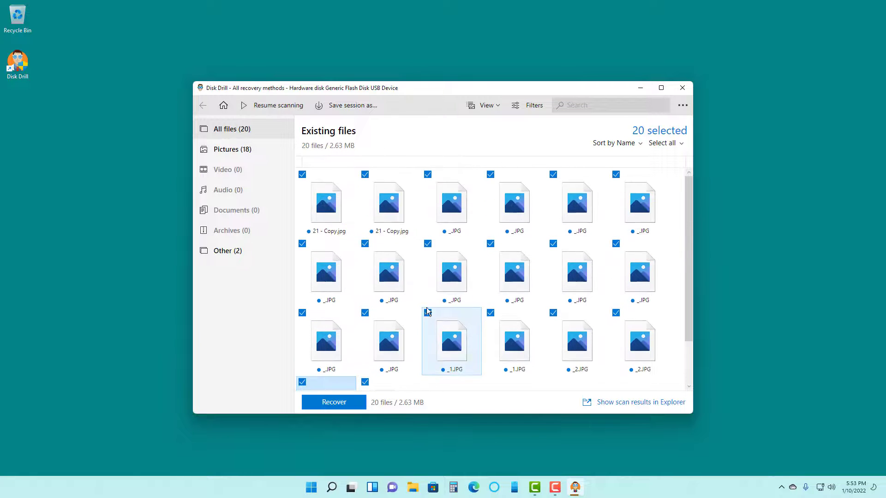
Recover the selected files with the Desktop folder as the recovery destination
{"action": "left_click", "coordinate": [350, 408]}
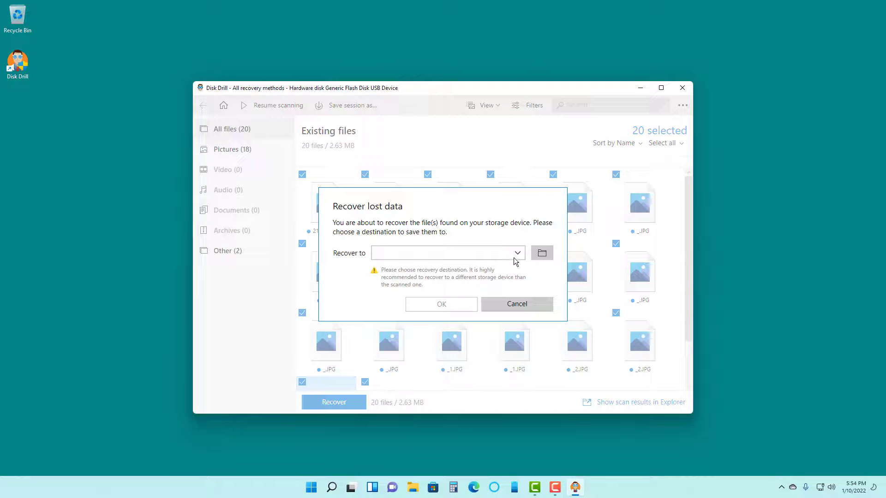
{"action": "left_click", "coordinate": [542, 254]}
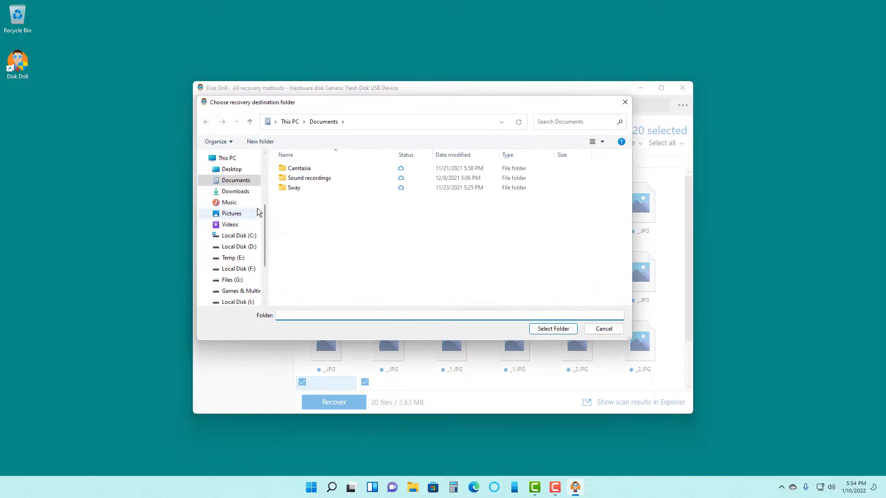
{"action": "left_click", "coordinate": [233, 170]}
{"action": "left_click", "coordinate": [564, 329]}
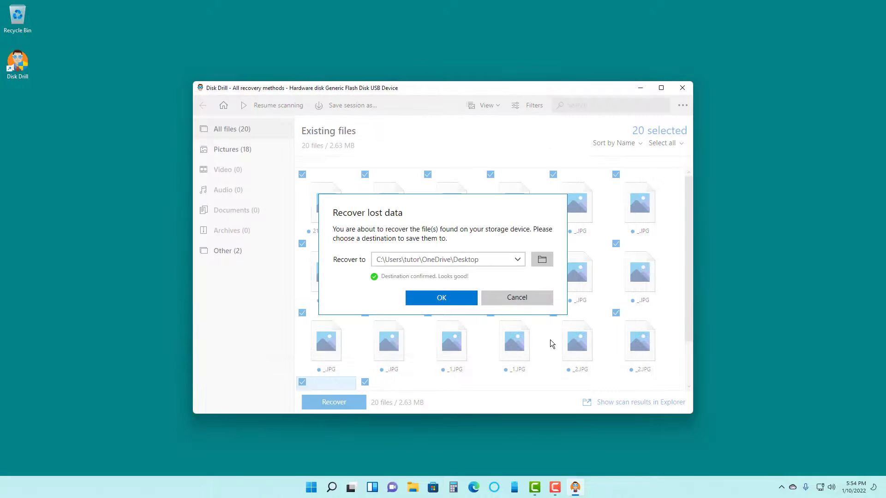
{"action": "left_click", "coordinate": [439, 297]}
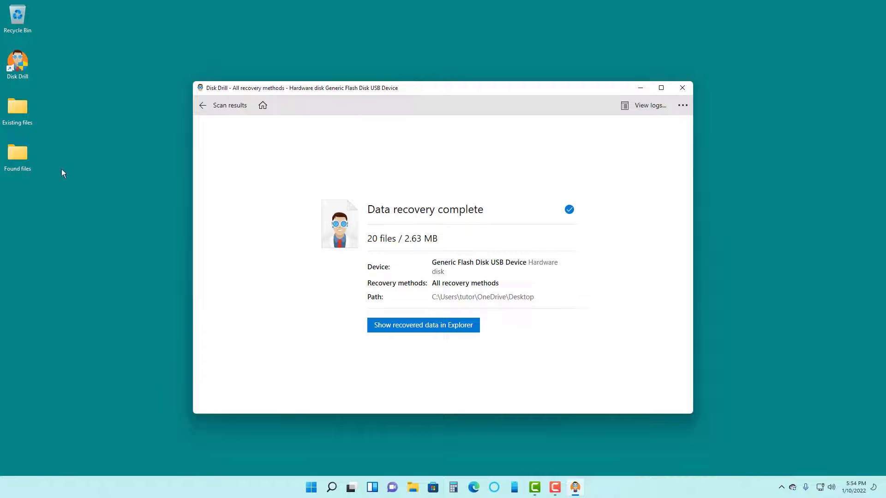
Check the contents of System Volume Information under NEW VOLUME (M) in the desktop's Existing files folder, then close the folder window
{"action": "left_click", "coordinate": [14, 116]}
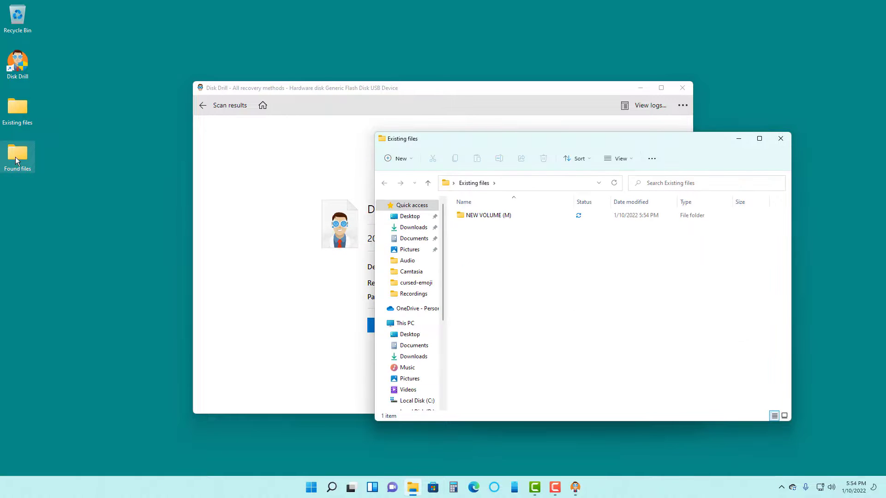
{"action": "double_click", "coordinate": [485, 215]}
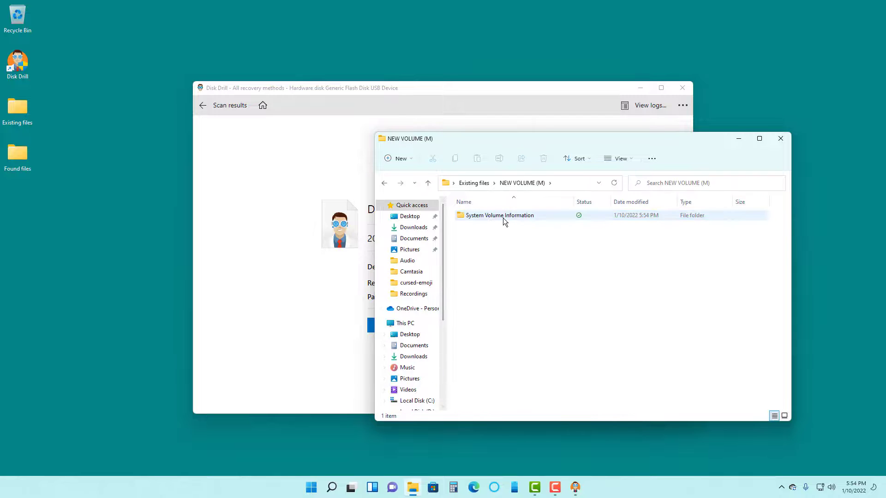
{"action": "left_click", "coordinate": [529, 218]}
{"action": "double_click", "coordinate": [529, 216]}
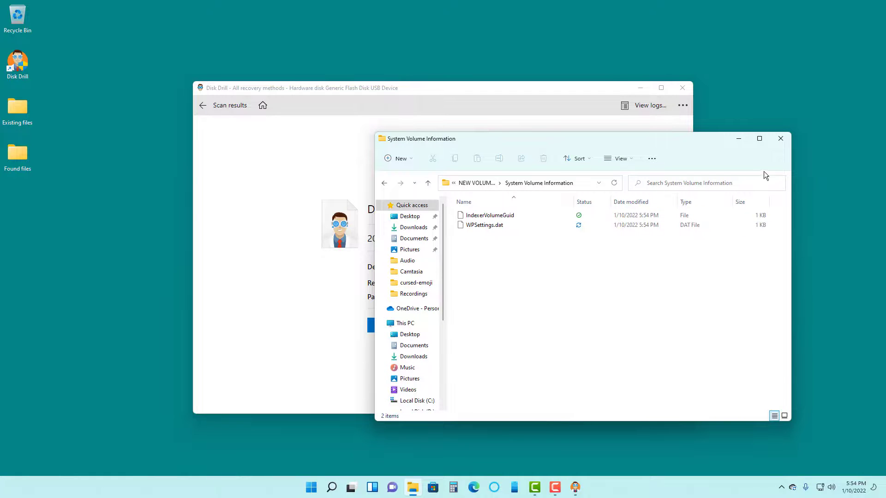
{"action": "left_click", "coordinate": [777, 141]}
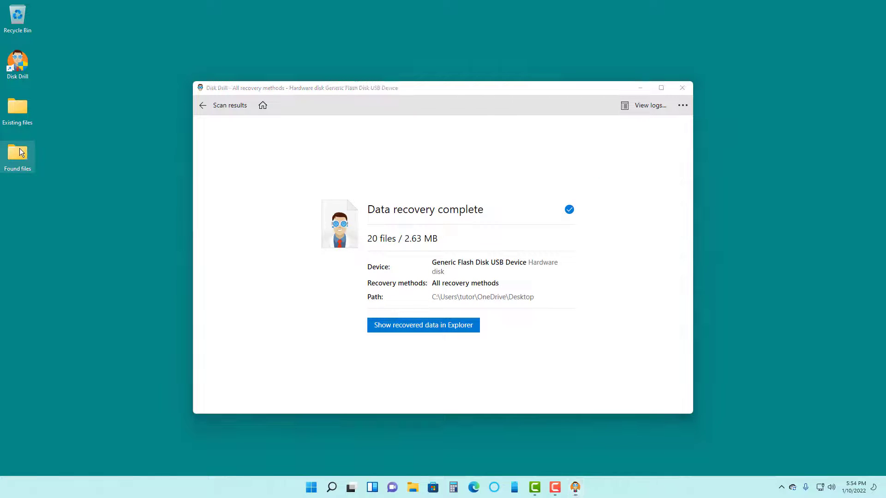
Open the NEW VOLUME (M) folder inside the desktop's Found files folder and look over the recovered pictures, selecting the first one
{"action": "double_click", "coordinate": [20, 150]}
{"action": "double_click", "coordinate": [499, 217]}
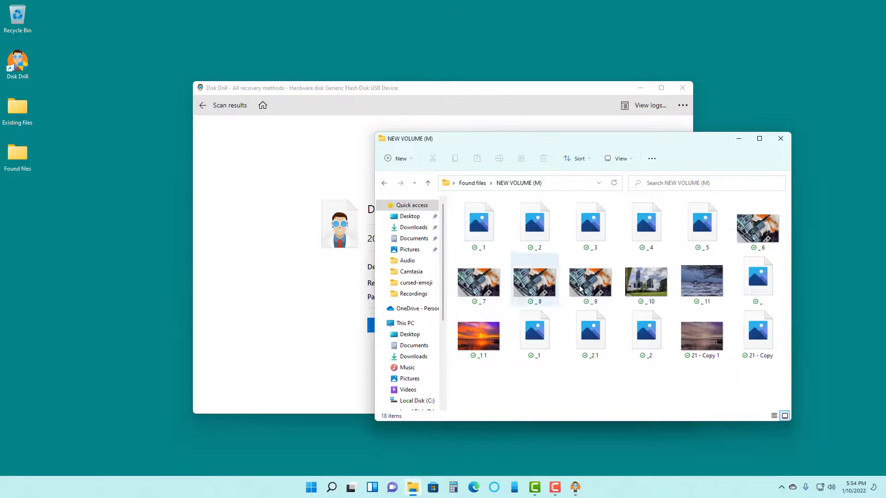
{"action": "left_click", "coordinate": [572, 233]}
{"action": "left_click", "coordinate": [498, 236]}
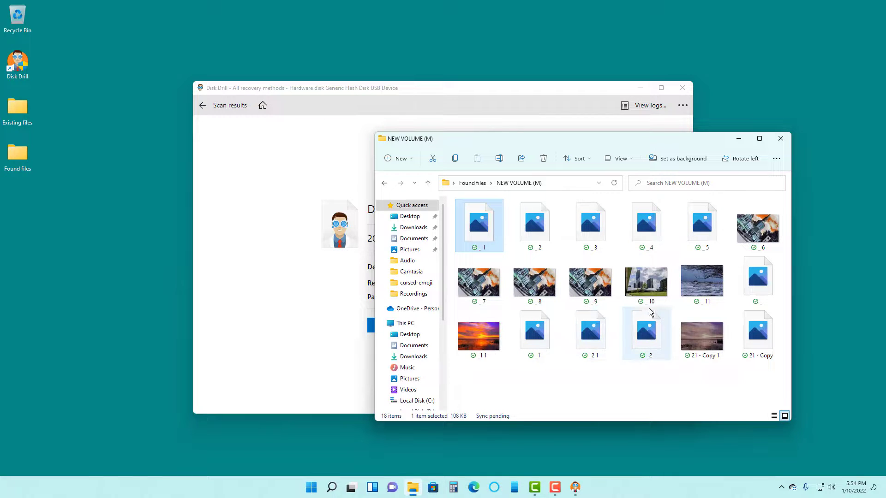
View the recovered picture _ 6.JPG at full size in Photos and close it again
{"action": "left_click", "coordinate": [746, 240]}
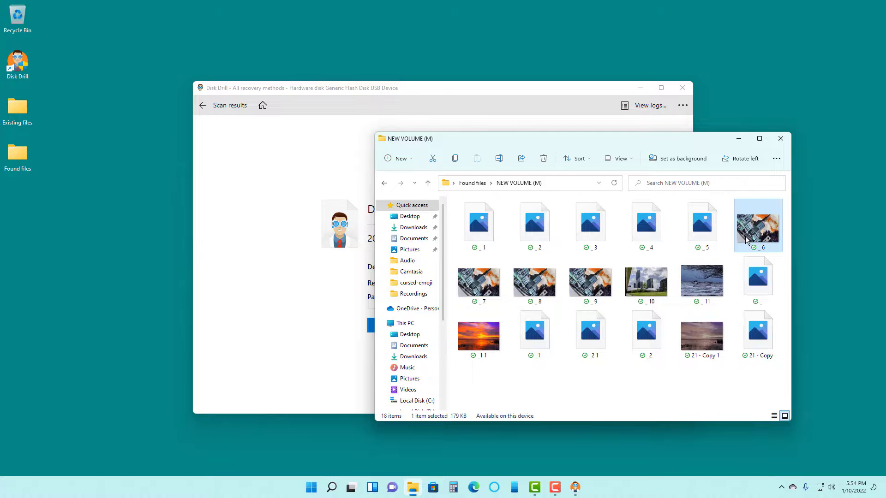
{"action": "double_click", "coordinate": [747, 240]}
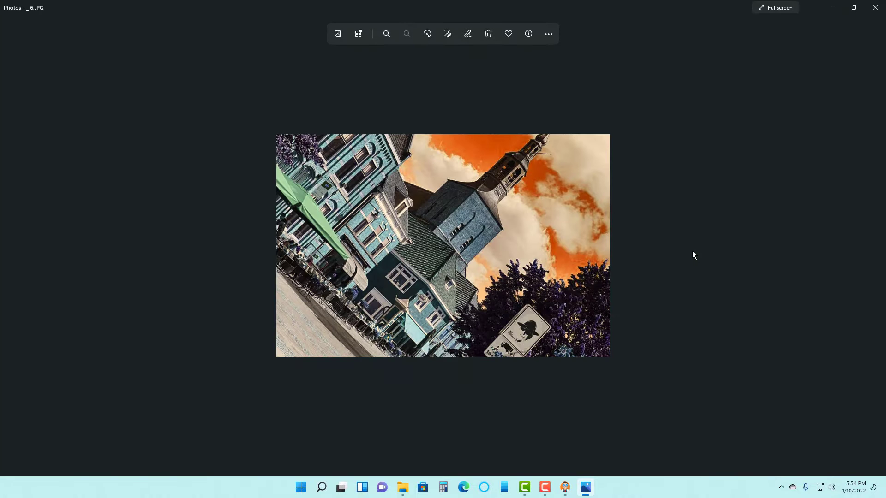
{"action": "left_click", "coordinate": [875, 8]}
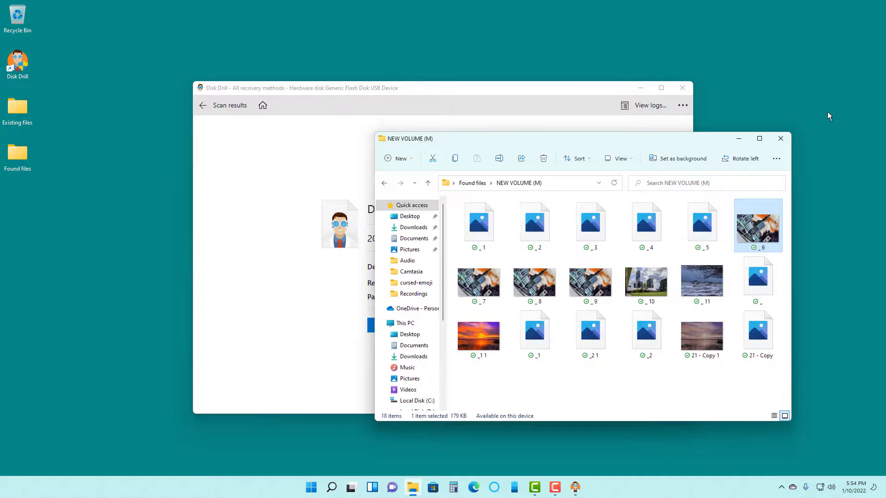